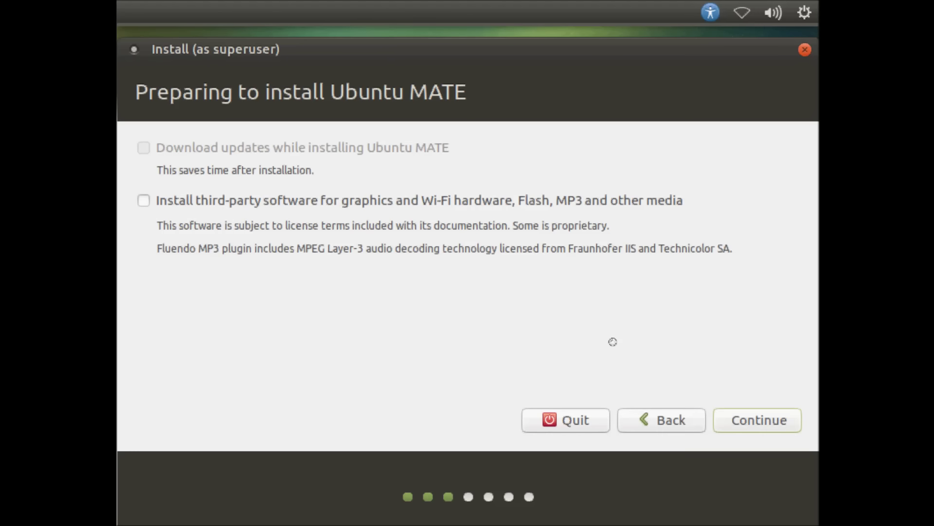
Choose 'Erase disk and install Ubuntu MATE', start the install and confirm writing the changes to disk.
left_click(771, 419)
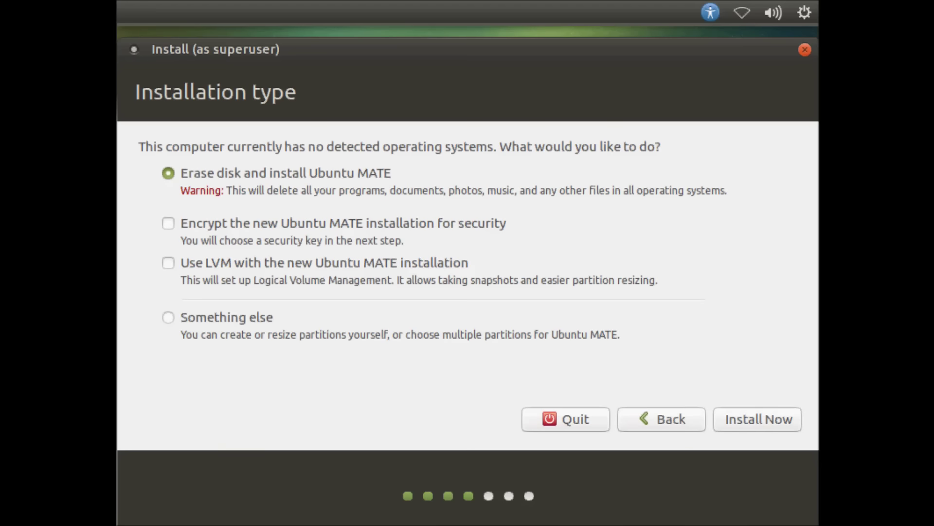
left_click(741, 428)
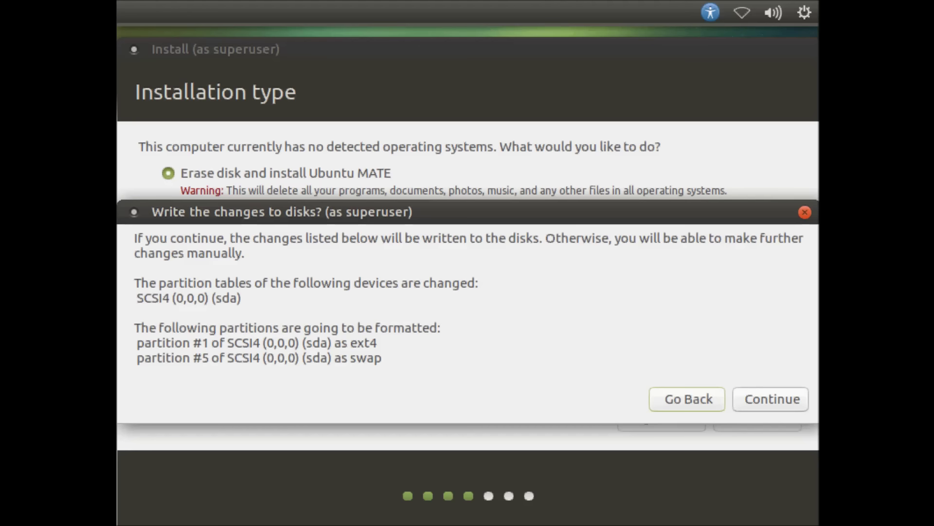
left_click(781, 402)
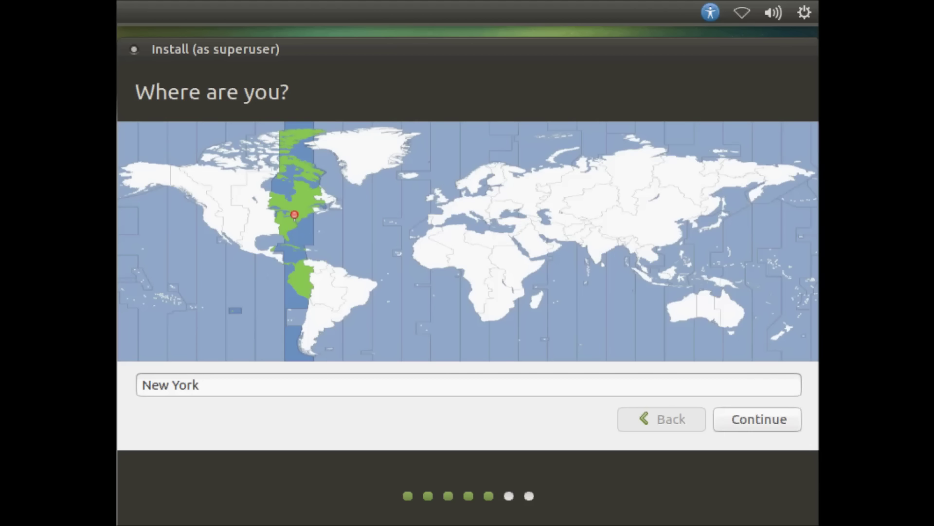
Accept New York as the location and keep the English (US) keyboard layout after a typing test.
left_click(735, 417)
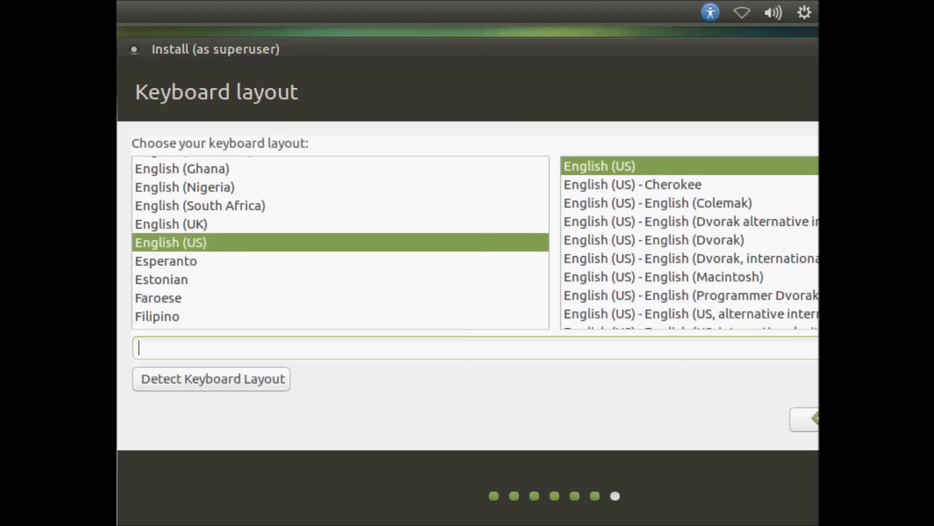
type("DanieleBuda")
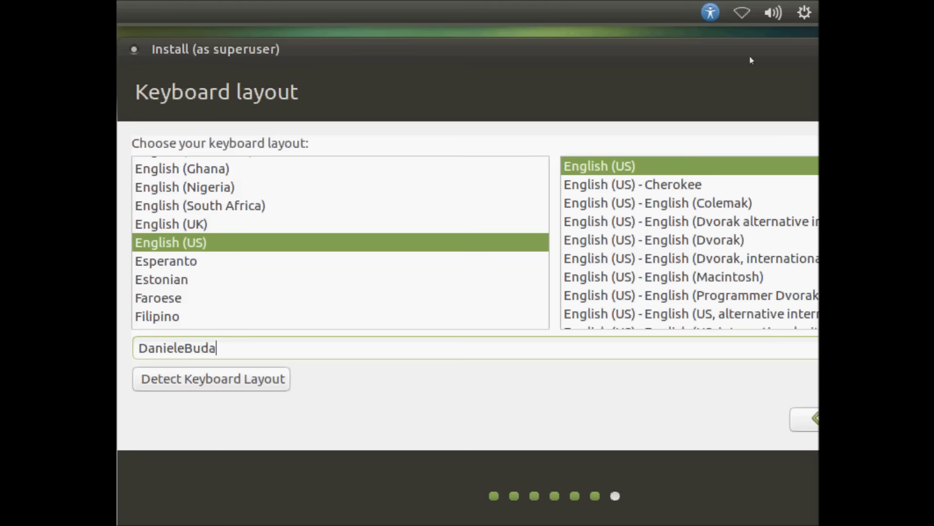
left_click_drag(681, 44, 580, 44)
left_click(805, 419)
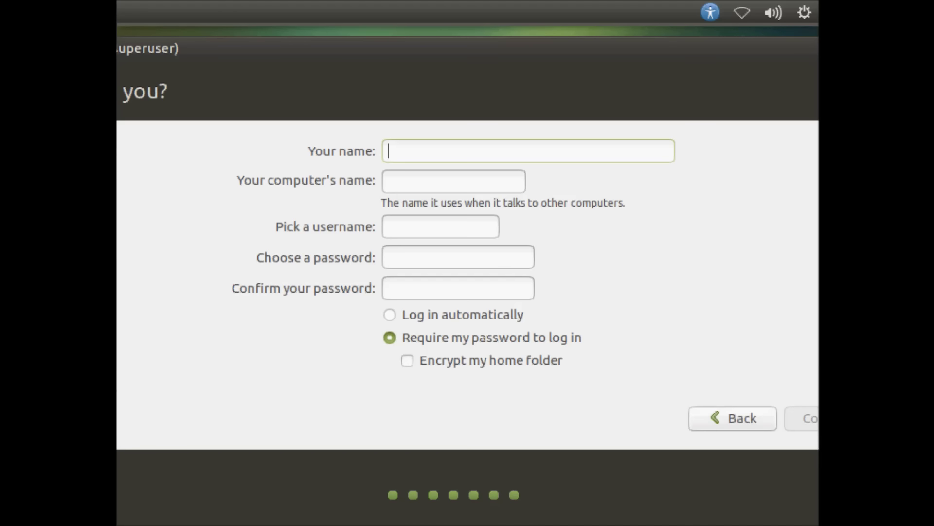
Enter the user's full name and a matching account password, keeping the default computer and user names.
type("Da")
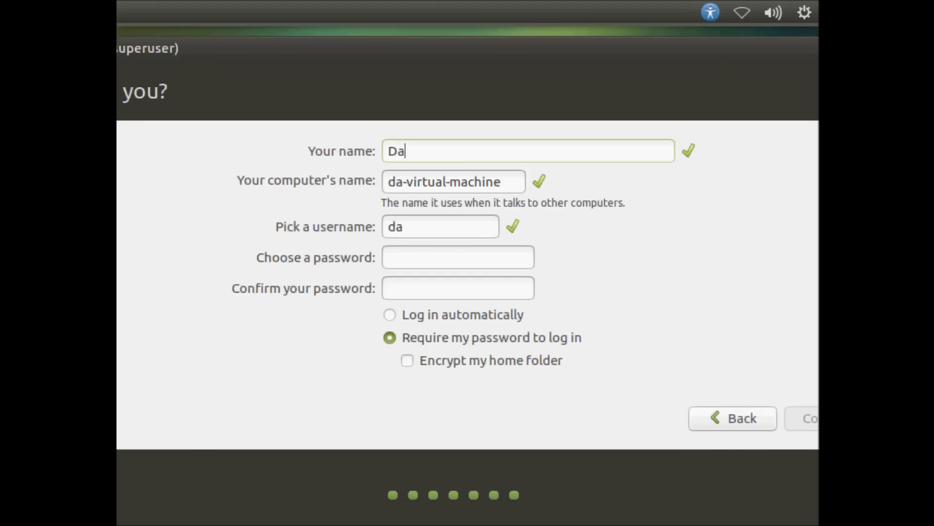
type("nieleBuda")
key("Tab")
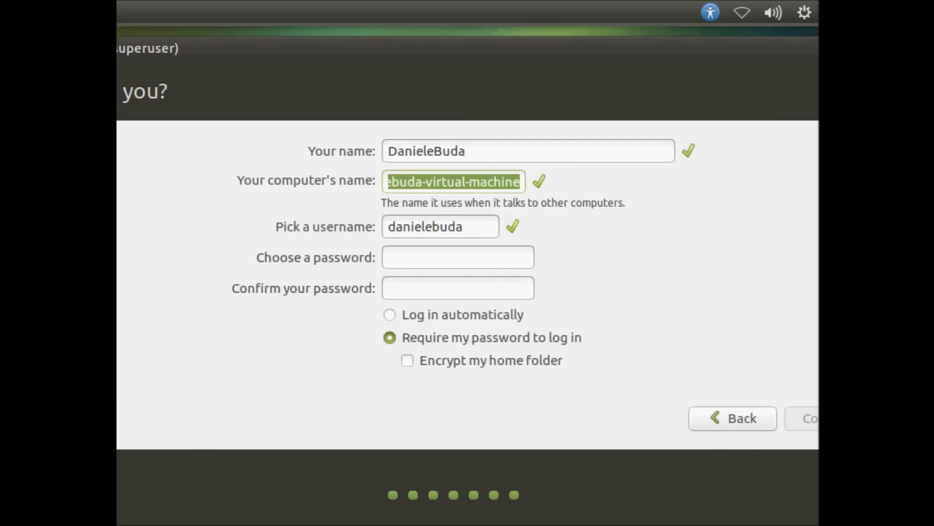
key("Tab")
key("Tab")
type("*********")
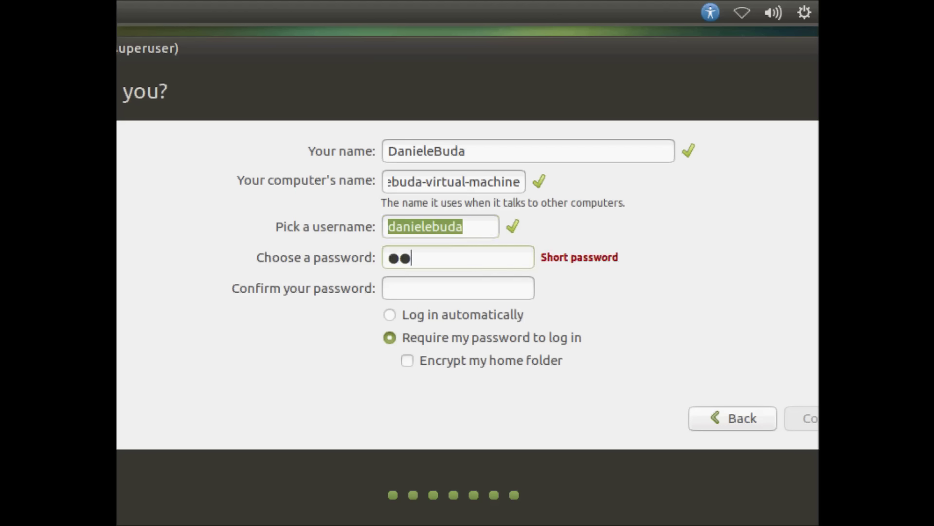
type("*")
key("Tab")
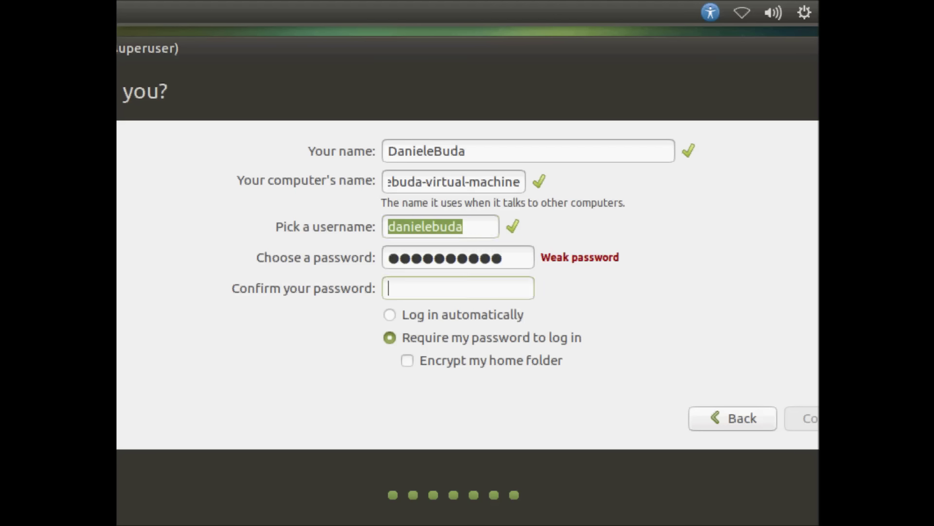
type("***")
key("BackSpace")
type("**")
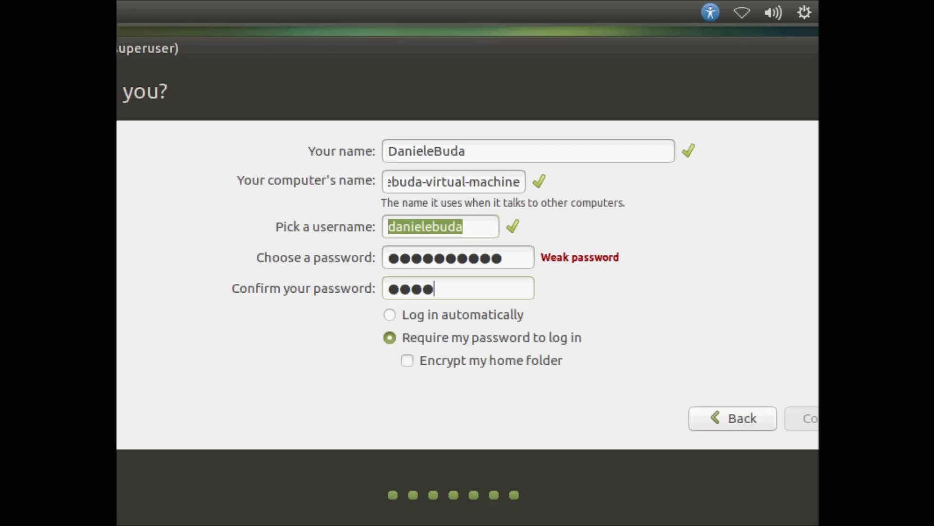
type("******")
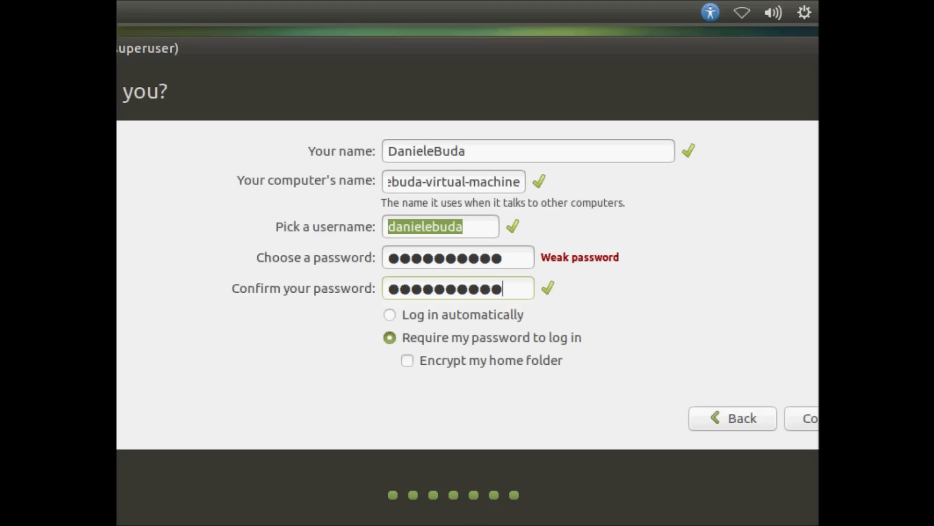
left_click(801, 421)
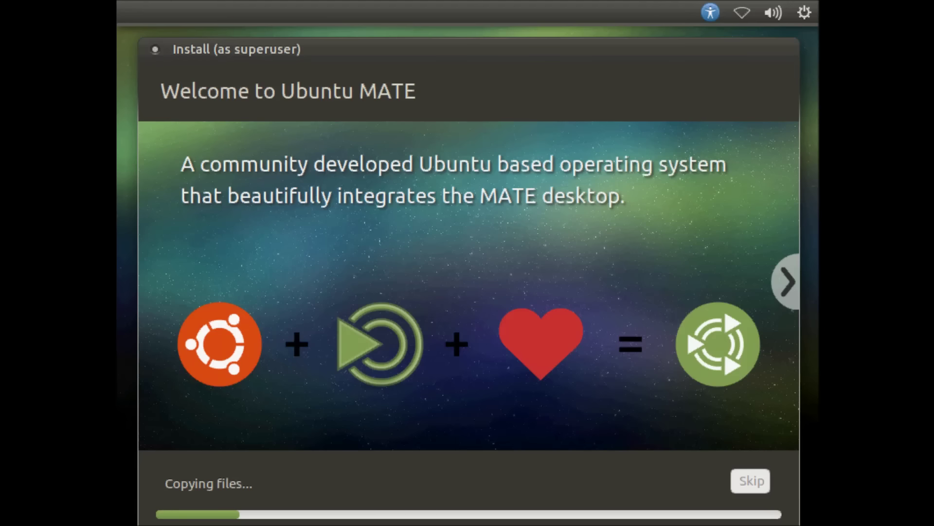
Advance the slideshow through About, software, music, photos, web, office and accessibility to the community slide.
left_click(783, 284)
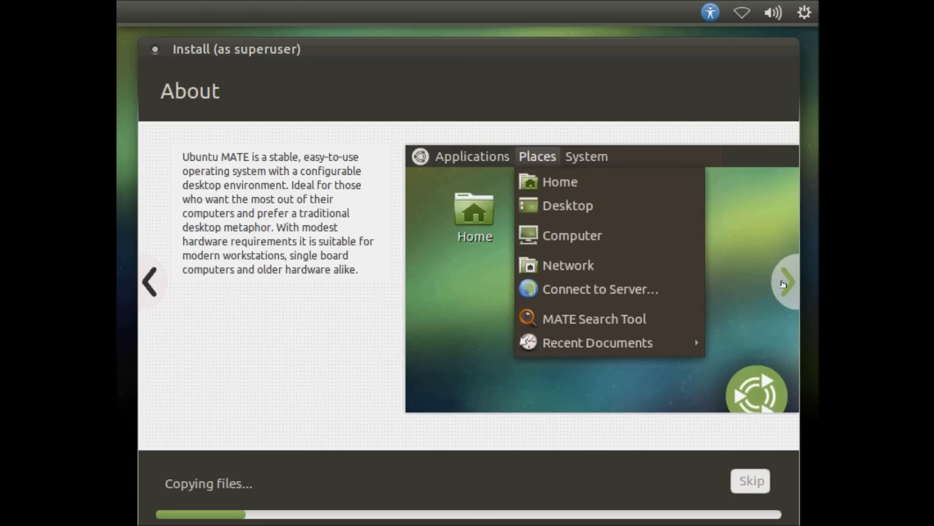
left_click(783, 284)
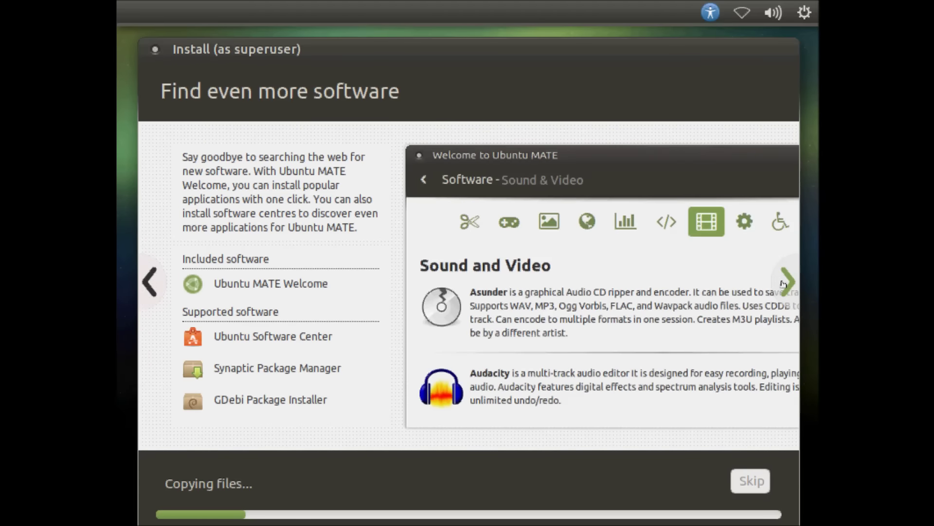
left_click(783, 283)
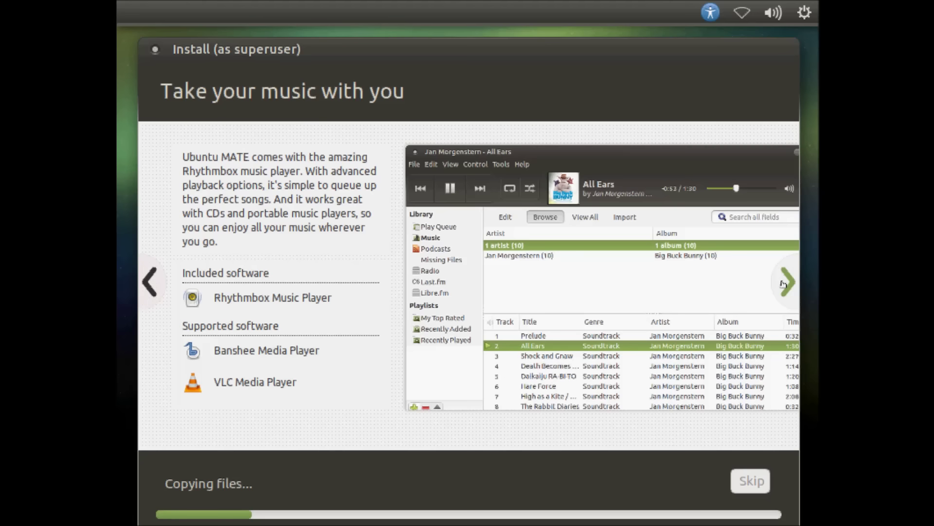
left_click(783, 284)
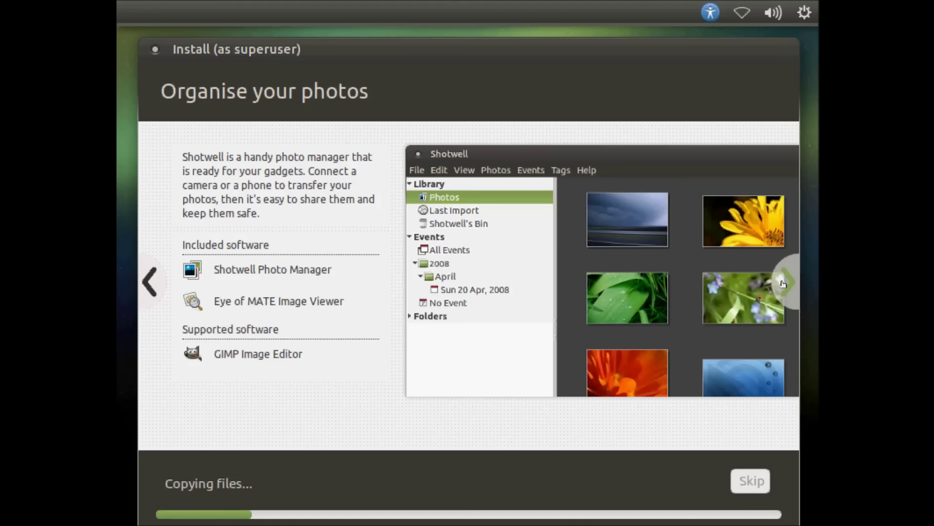
left_click(783, 284)
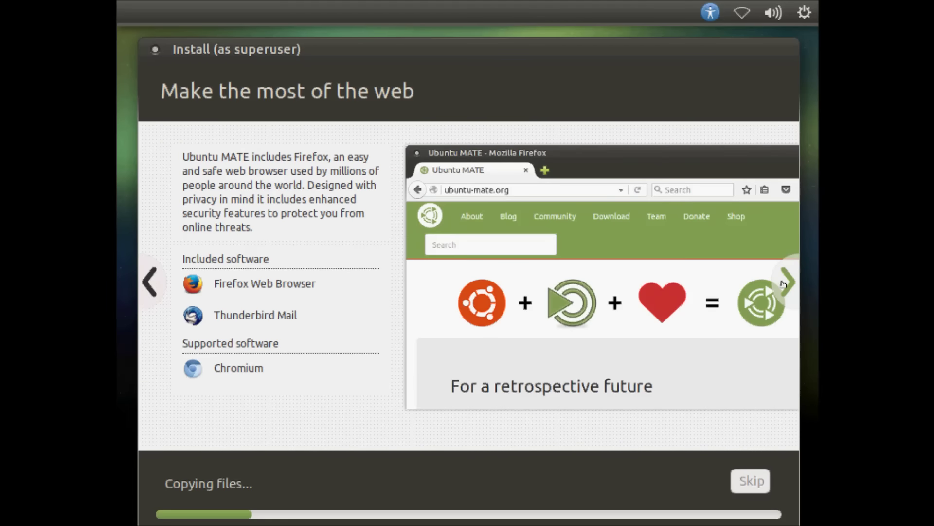
left_click(782, 283)
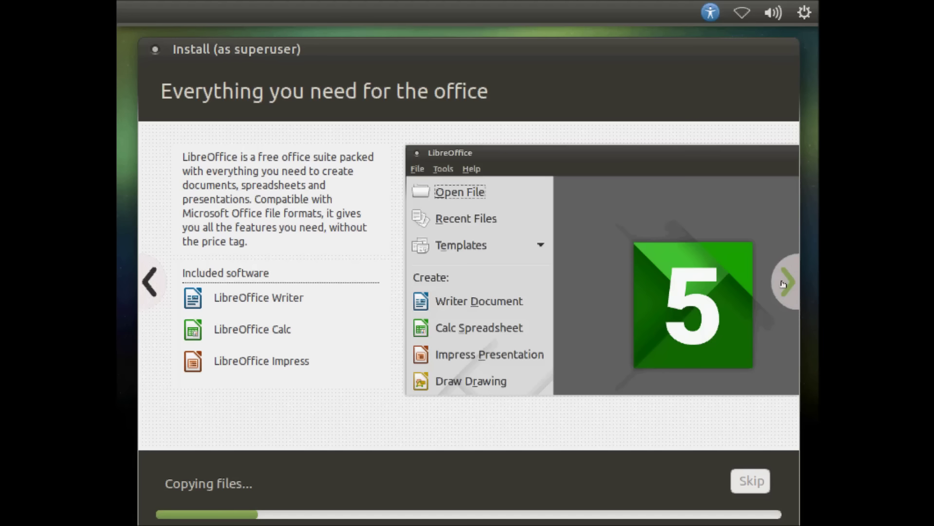
left_click(782, 284)
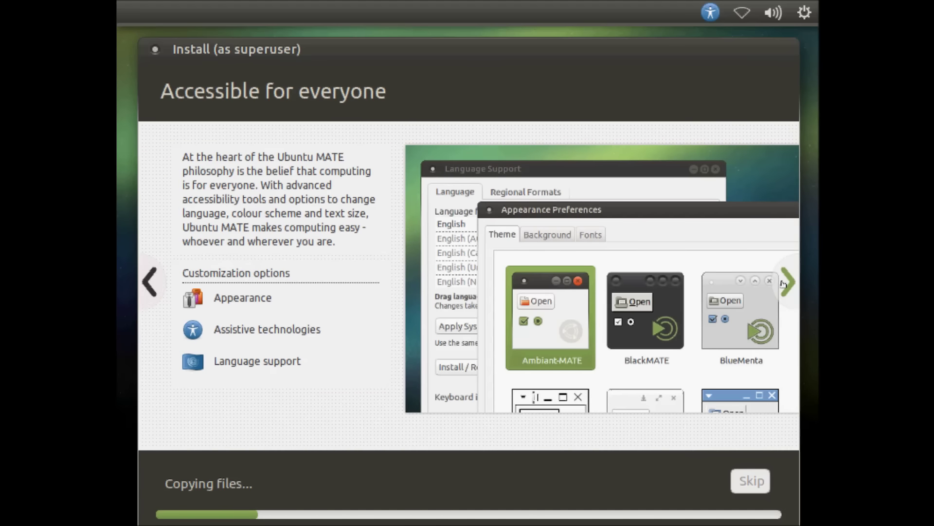
left_click(783, 284)
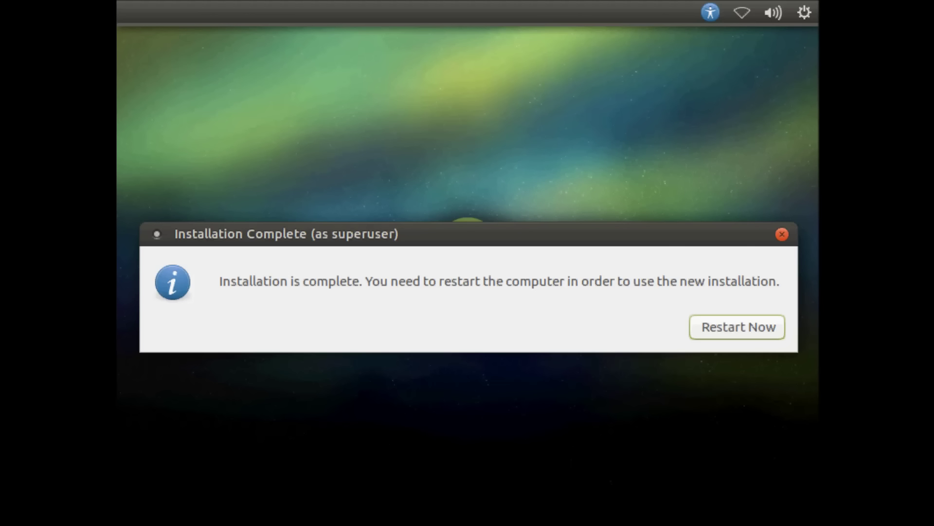
Restart into the new installation and log in with the account password.
left_click(733, 329)
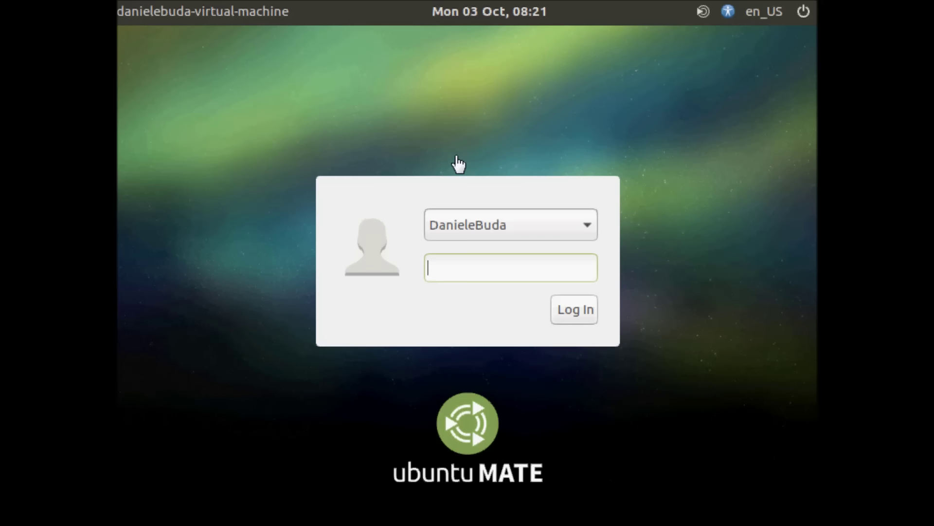
type("••••••••••")
left_click(563, 310)
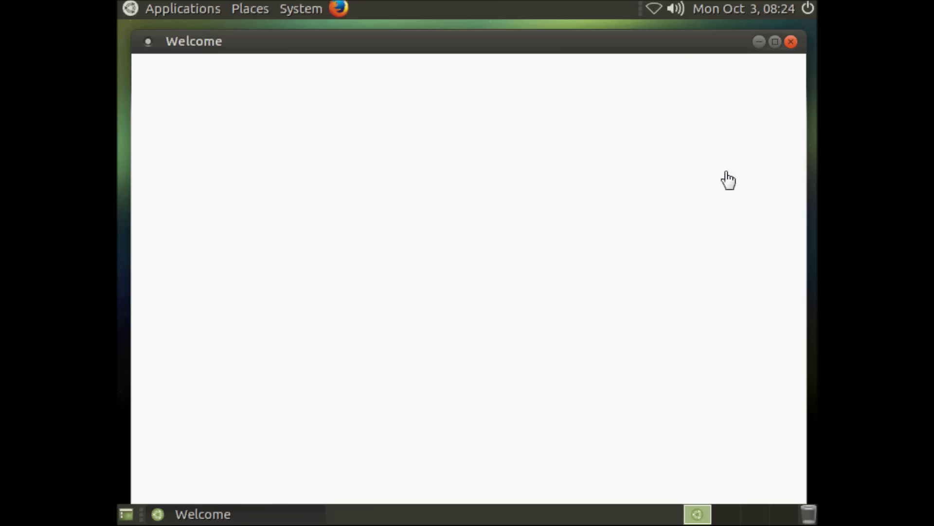
Close the Welcome window and try the desktop context menu, clock calendar and shutdown dialog without acting.
left_click(791, 41)
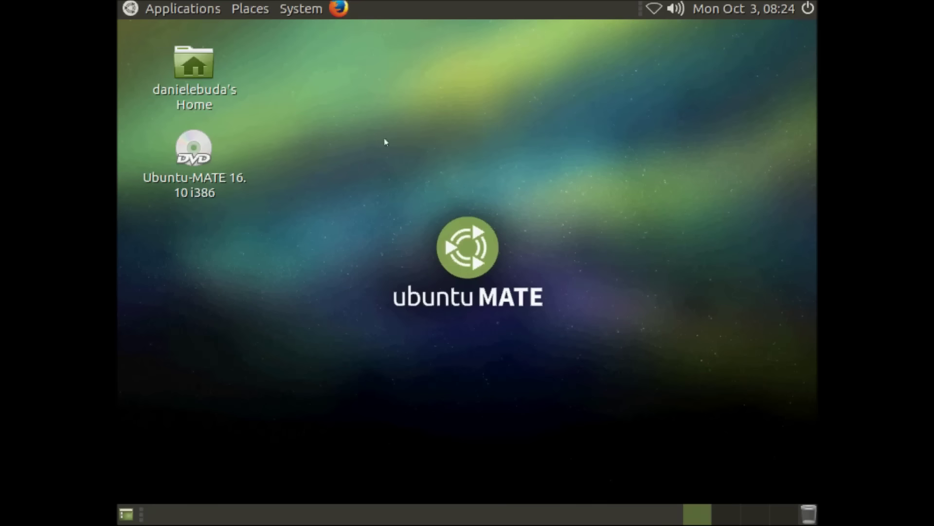
right_click(316, 103)
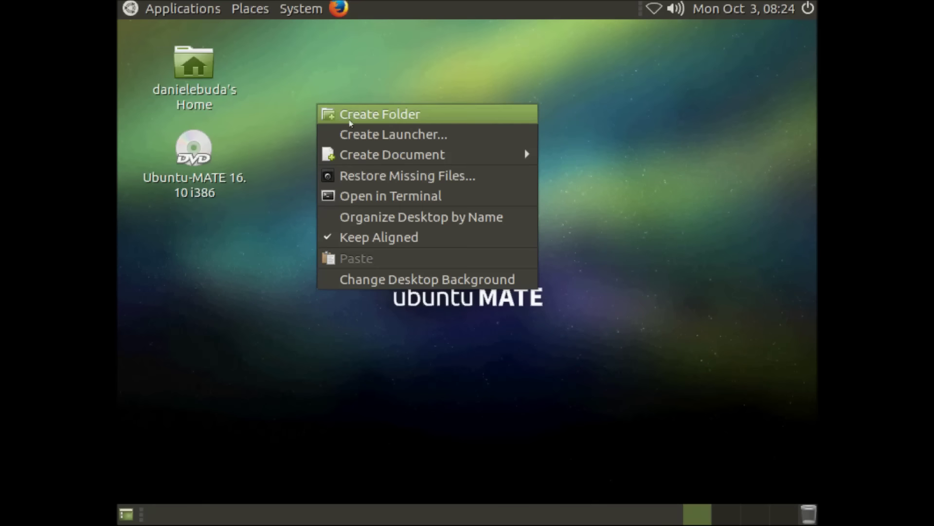
left_click(369, 461)
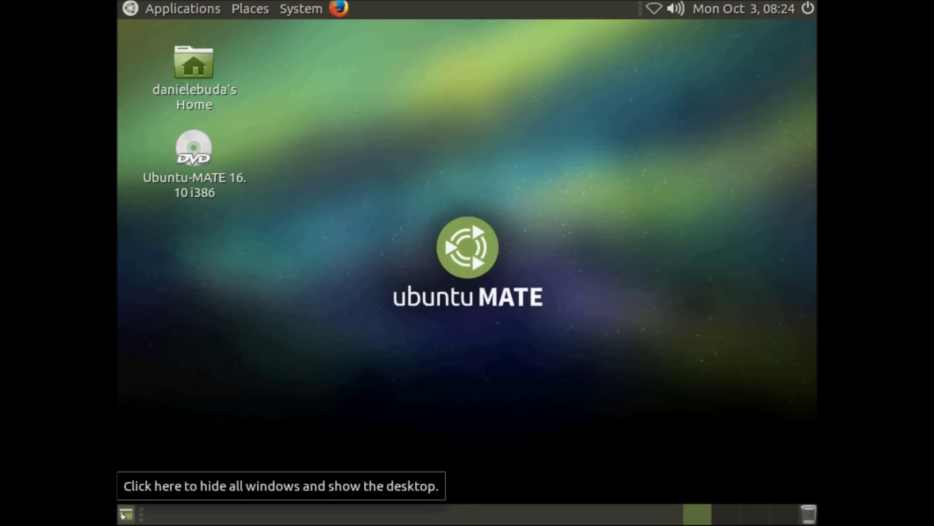
left_click(773, 13)
left_click(774, 13)
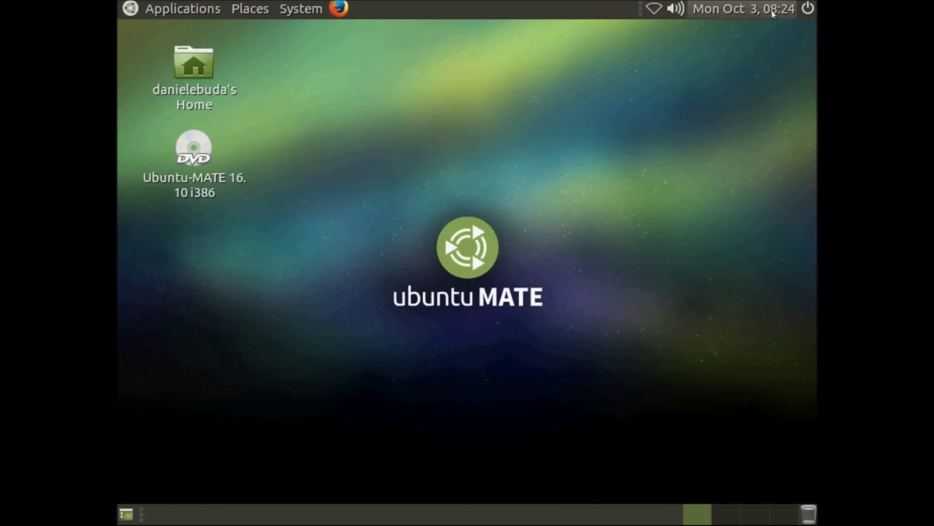
left_click(803, 13)
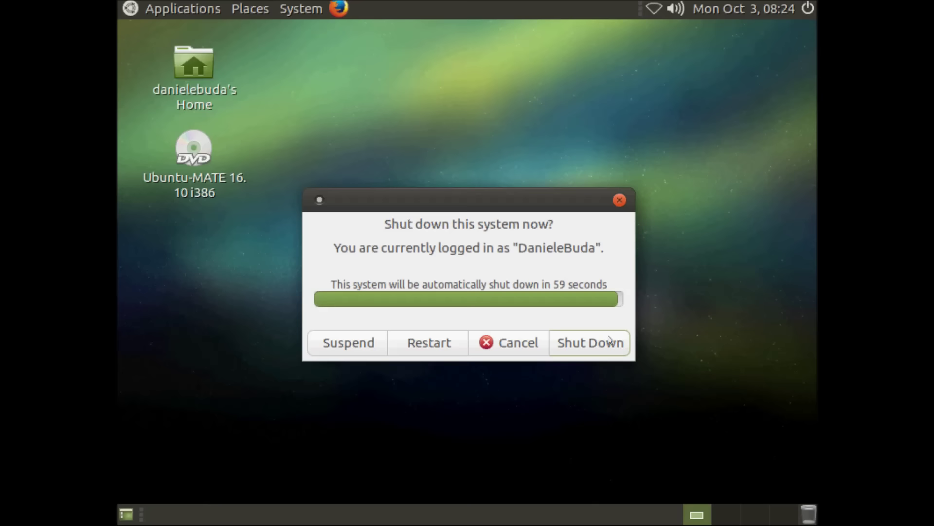
left_click(506, 346)
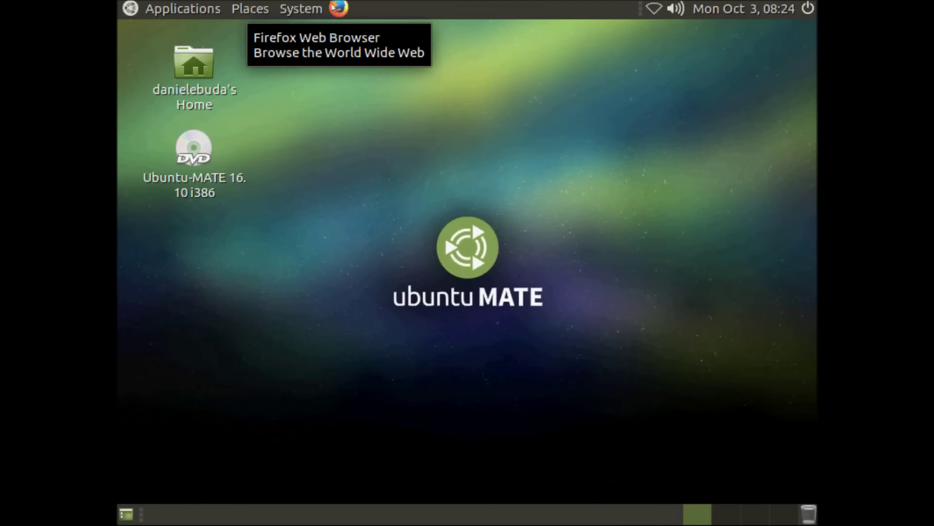
Browse the System menu's Administration and Preferences submenus: Hardware, Internet and Network, Look and Feel, Personal.
left_click(301, 8)
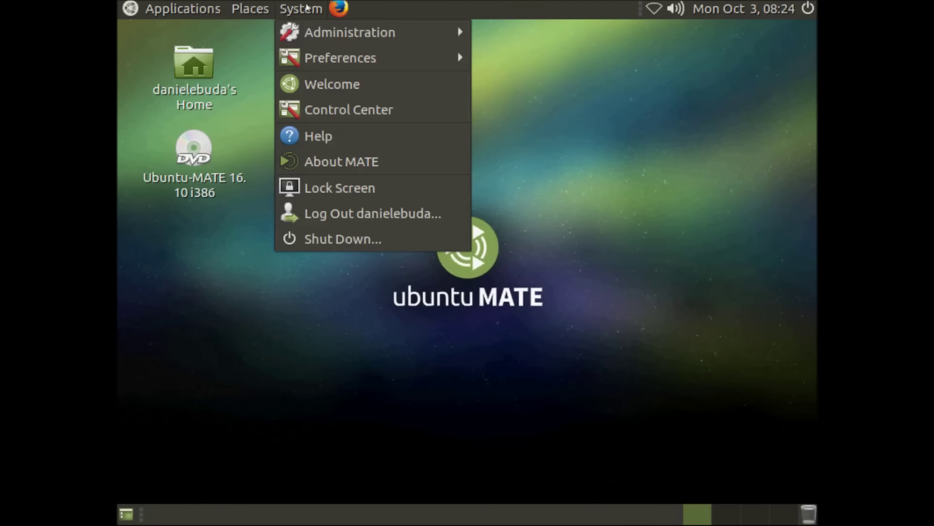
mouse_move(296, 24)
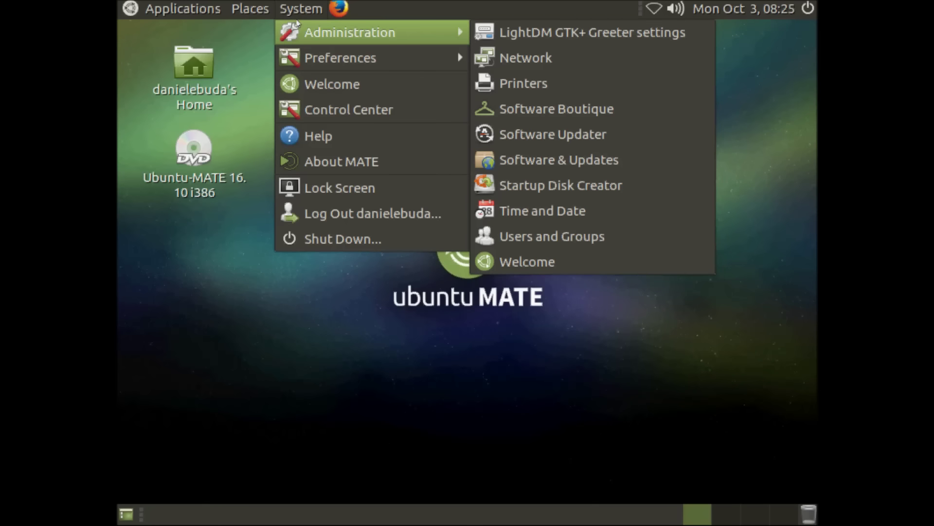
mouse_move(304, 60)
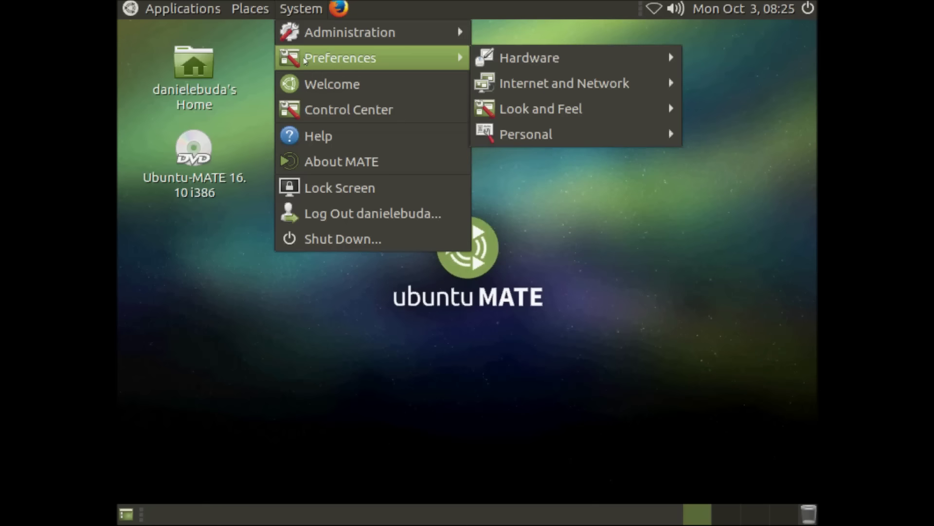
mouse_move(541, 51)
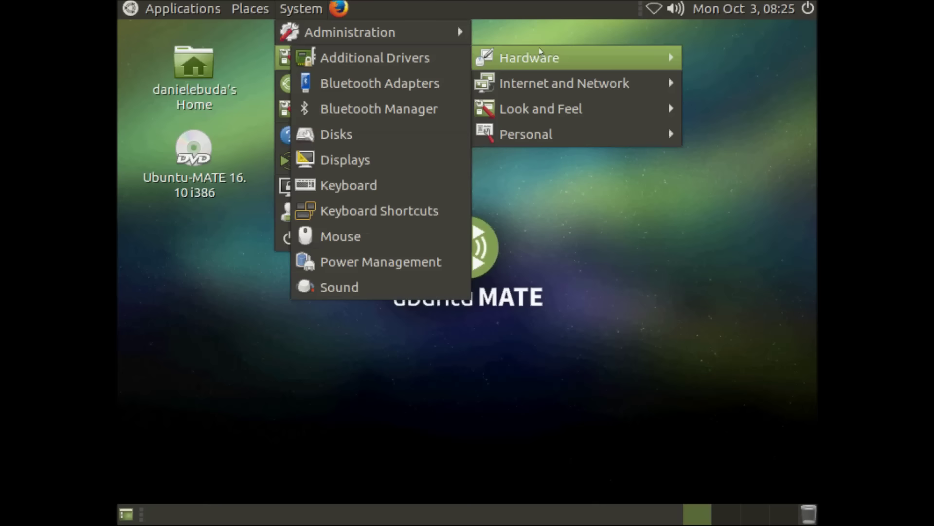
mouse_move(590, 84)
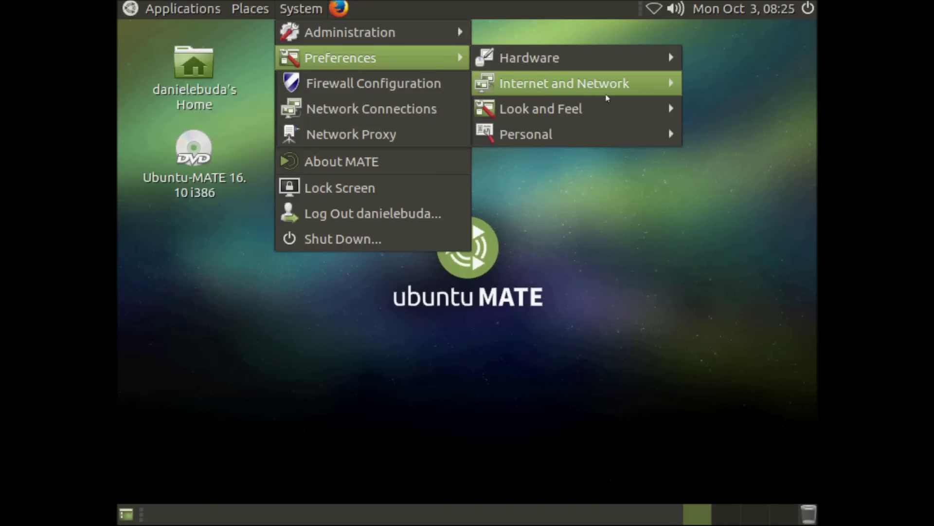
mouse_move(613, 113)
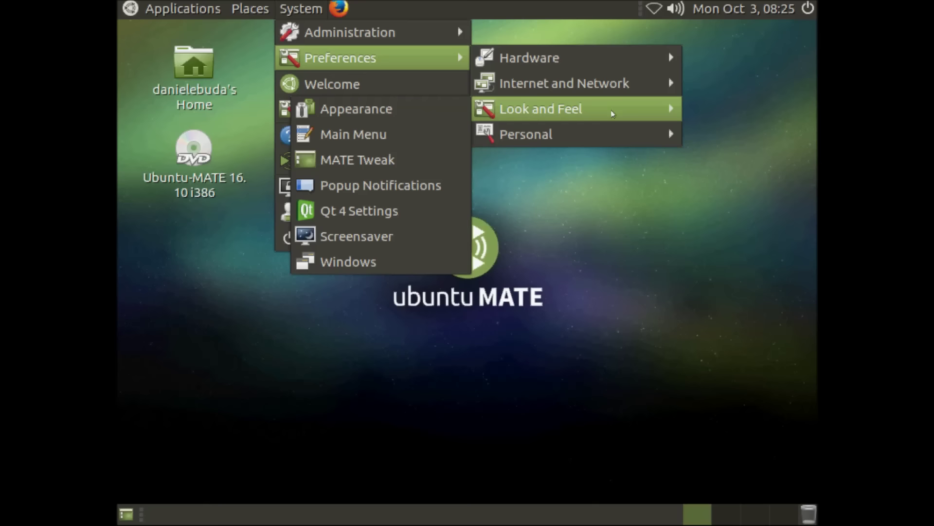
mouse_move(613, 135)
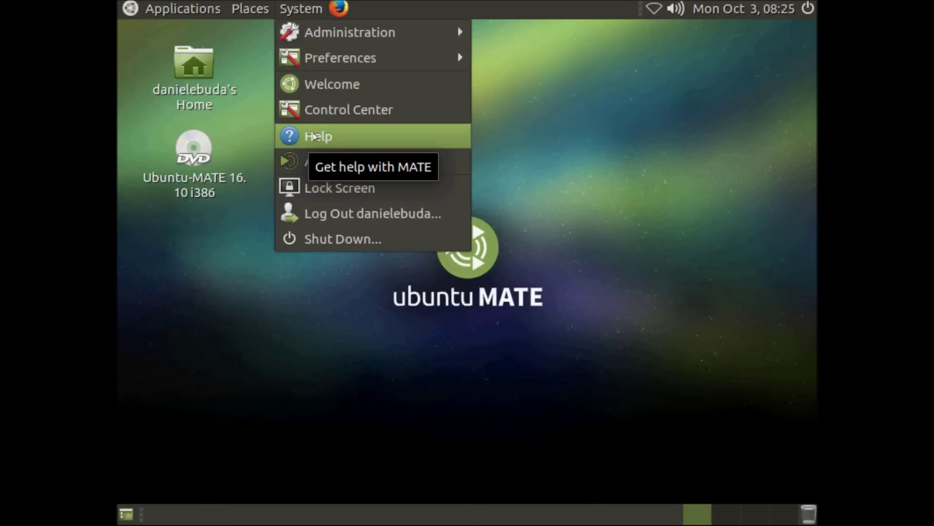
View the MATE 1.15.1 About information, close it, then open the System and Places menus.
left_click(336, 165)
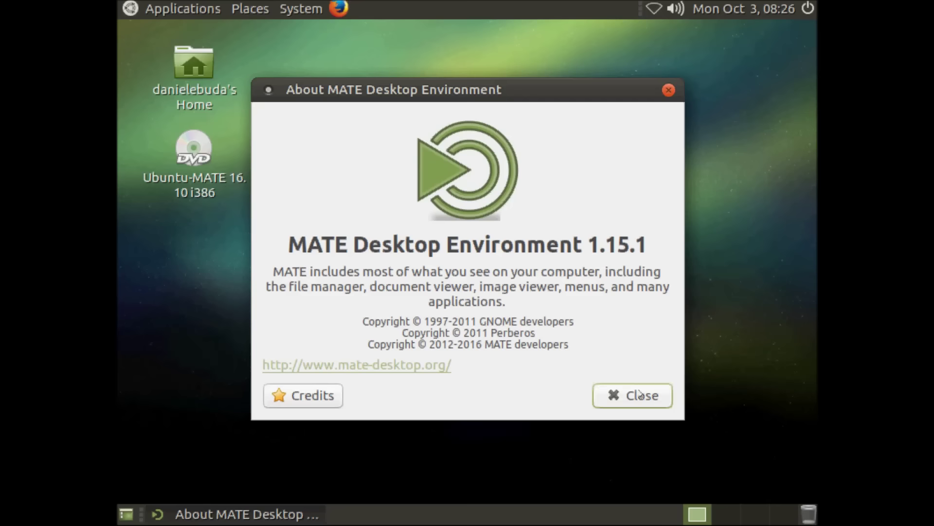
left_click(639, 394)
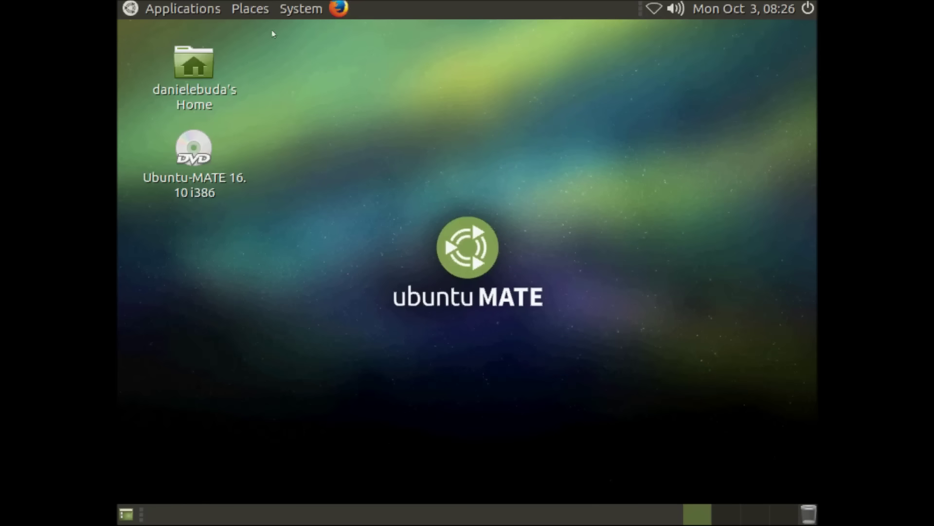
left_click(296, 10)
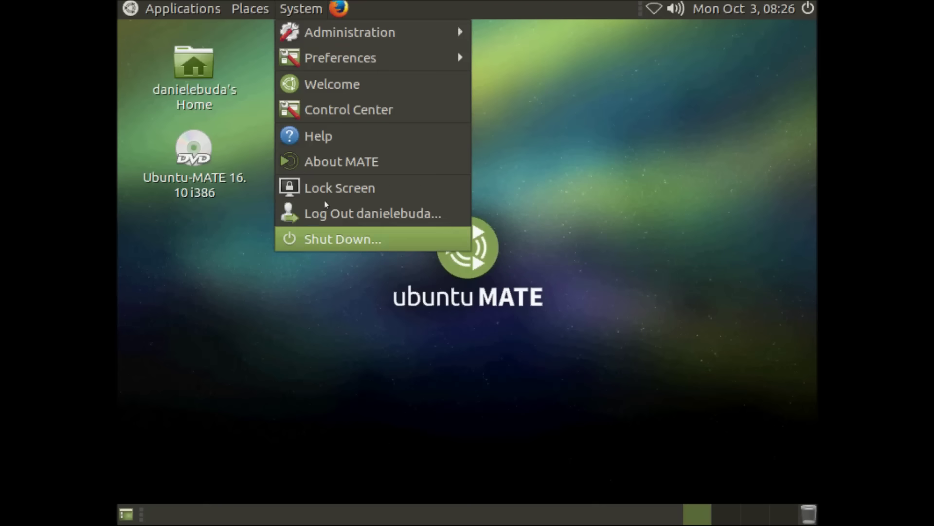
left_click(257, 10)
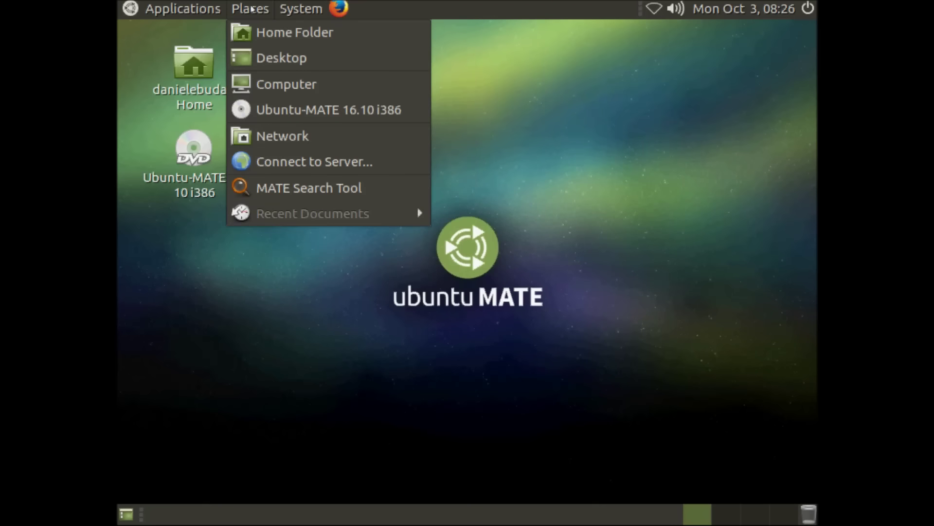
Browse the Applications categories from Accessories down to System Tools and launch MATE System Monitor.
left_click(171, 9)
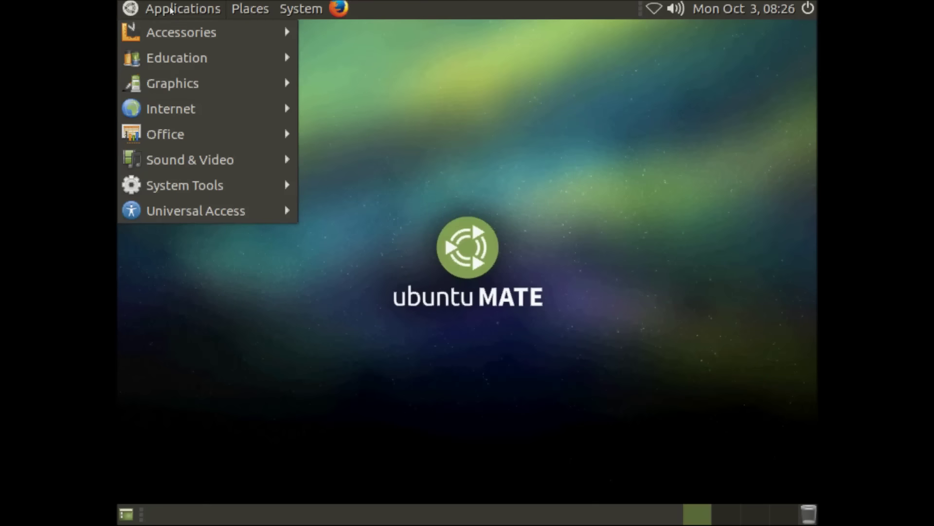
mouse_move(165, 32)
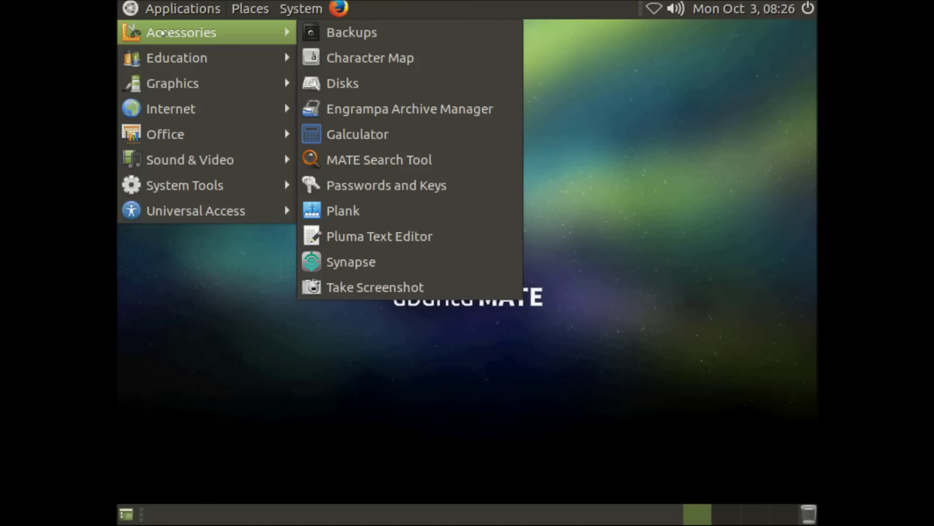
mouse_move(154, 57)
mouse_move(148, 74)
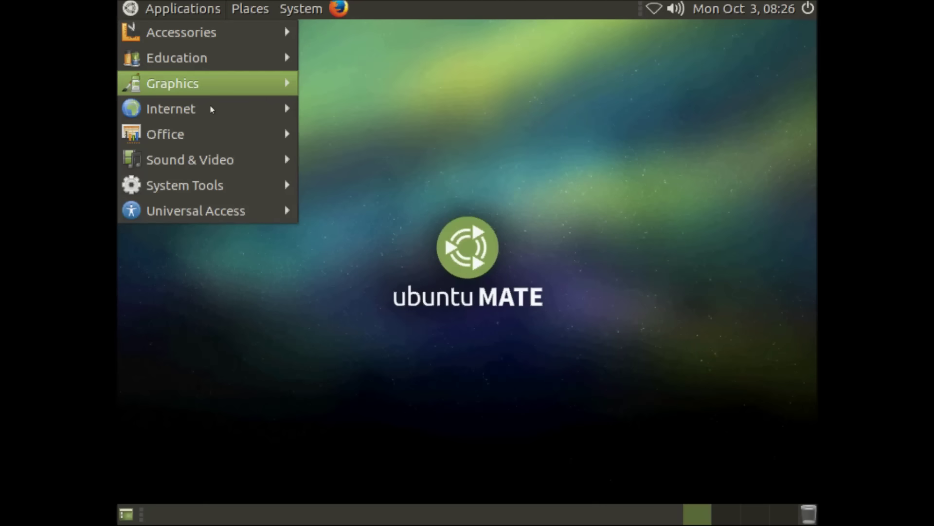
mouse_move(210, 109)
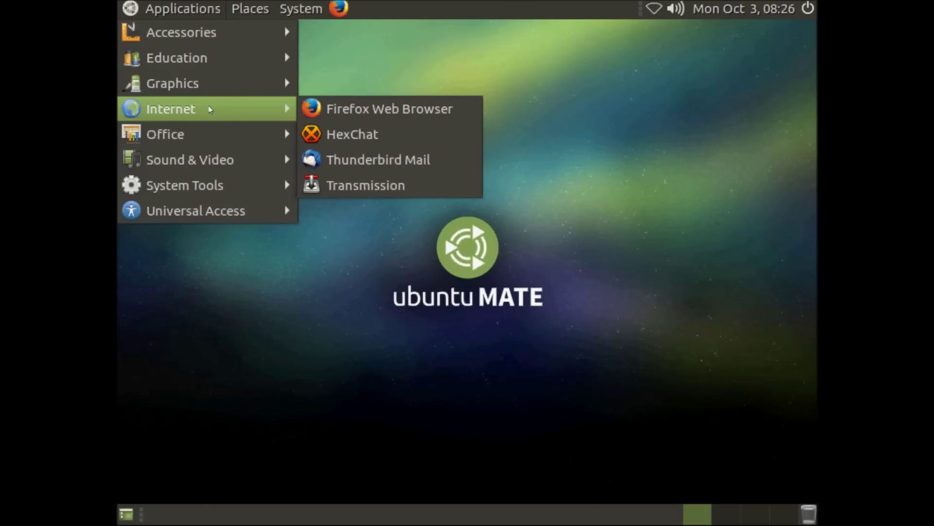
mouse_move(217, 138)
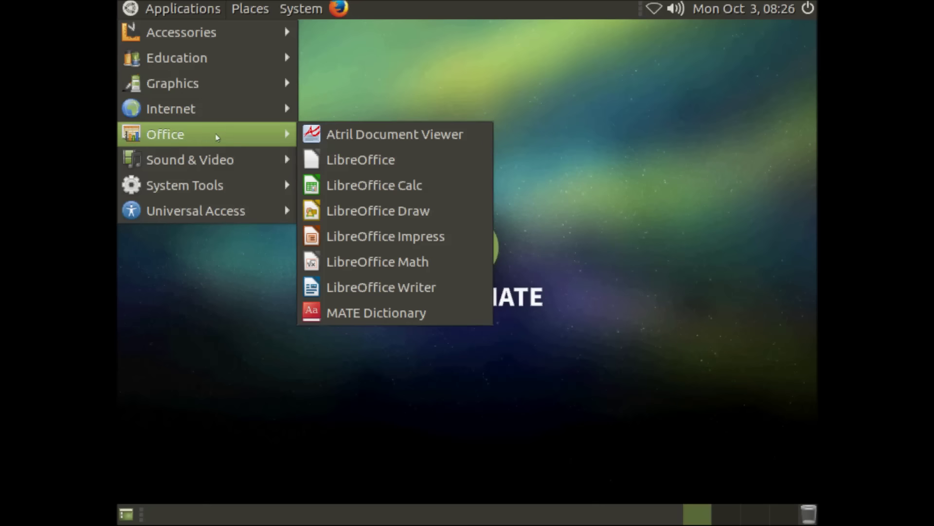
mouse_move(216, 158)
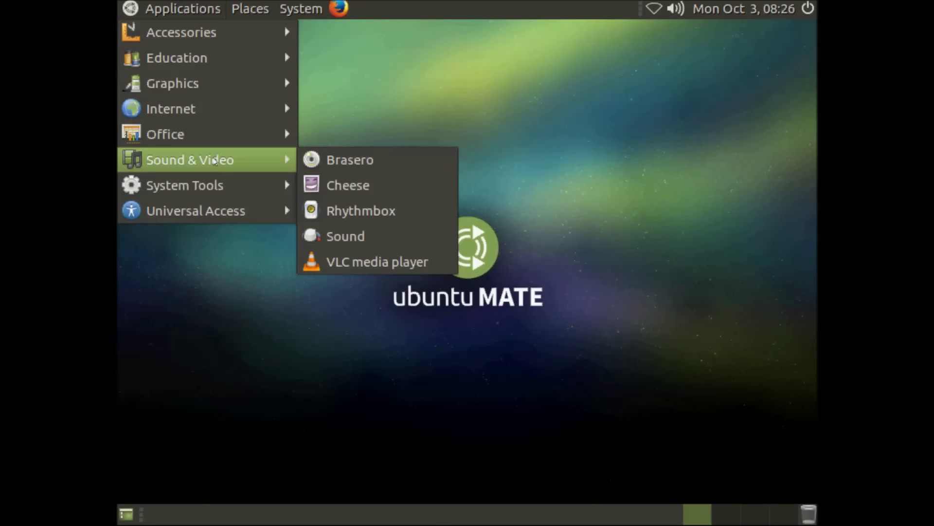
mouse_move(206, 185)
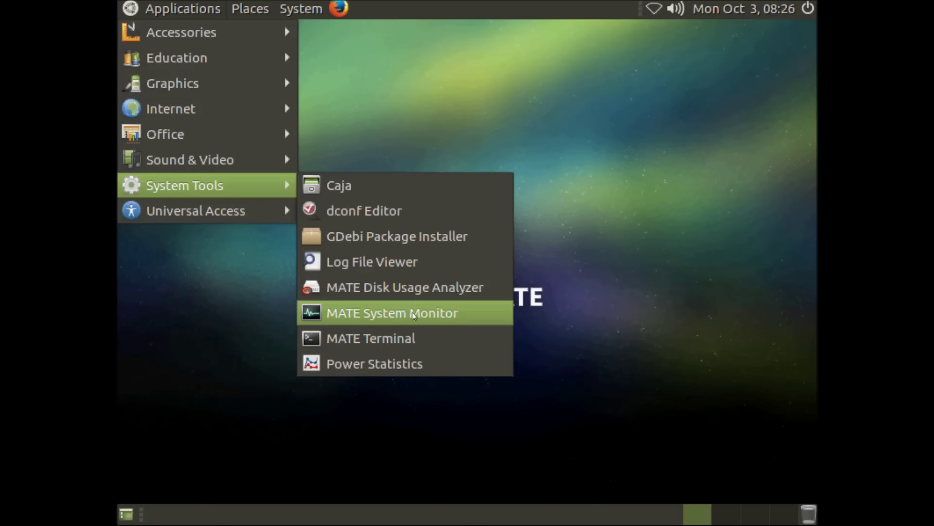
left_click(413, 315)
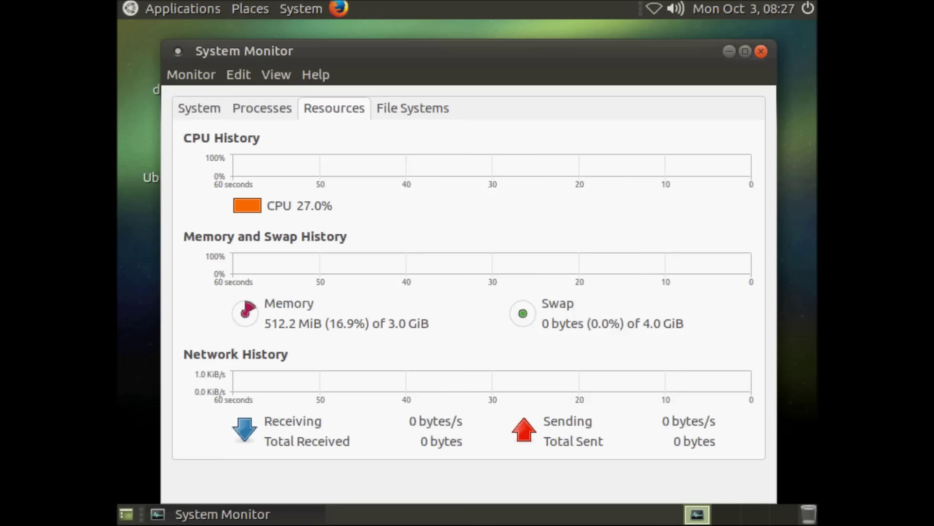
Review the System, Processes (sorted by Memory both ways), Resources and File Systems tabs, then close System Monitor.
left_click(204, 109)
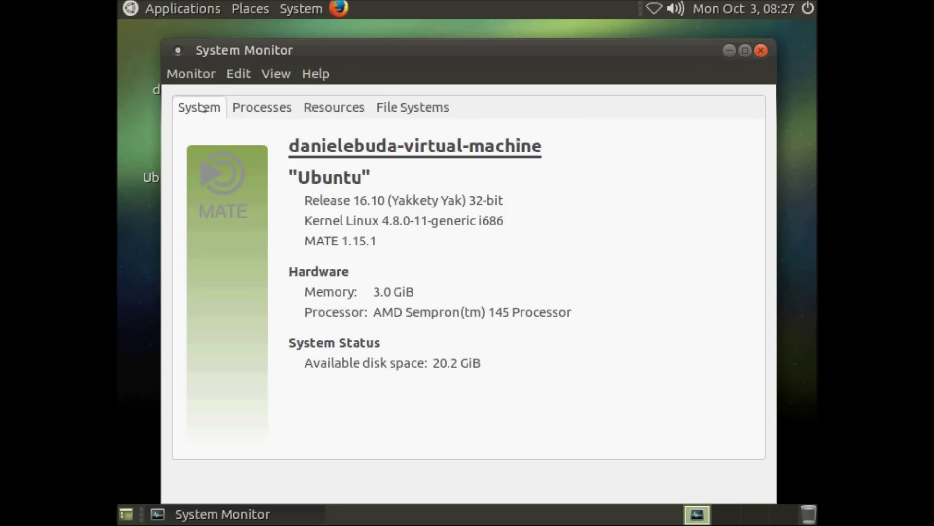
left_click(275, 110)
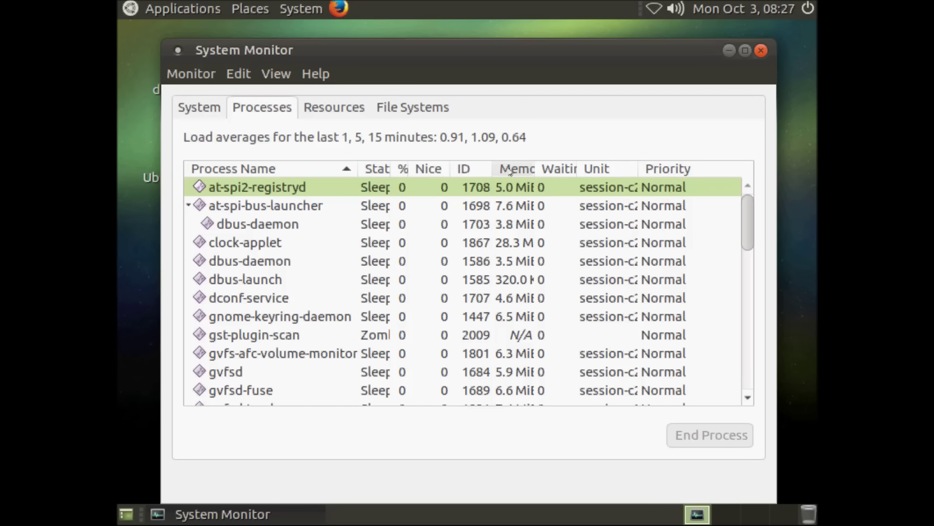
left_click(511, 172)
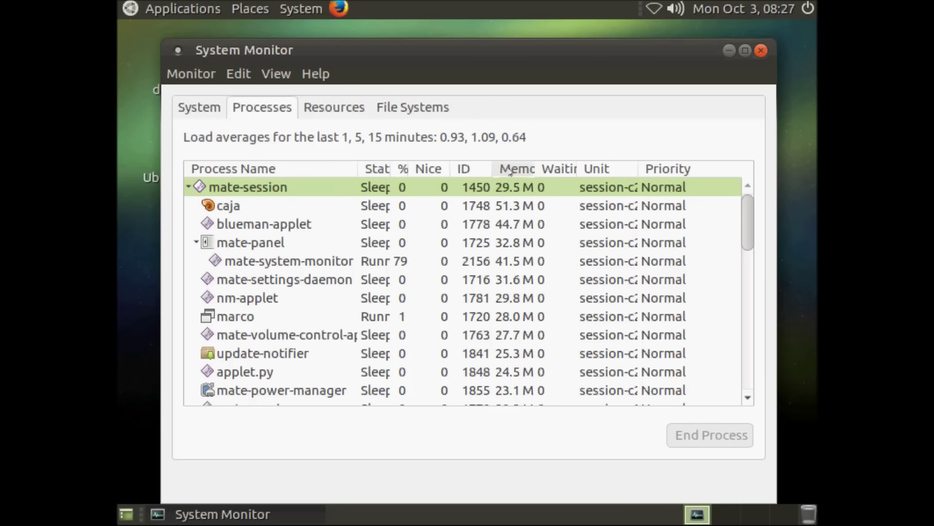
left_click(511, 171)
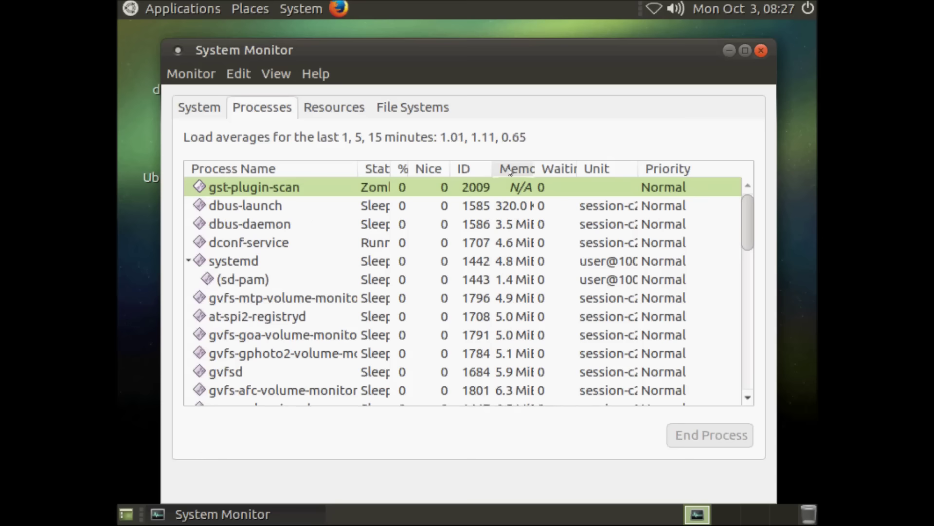
left_click(321, 115)
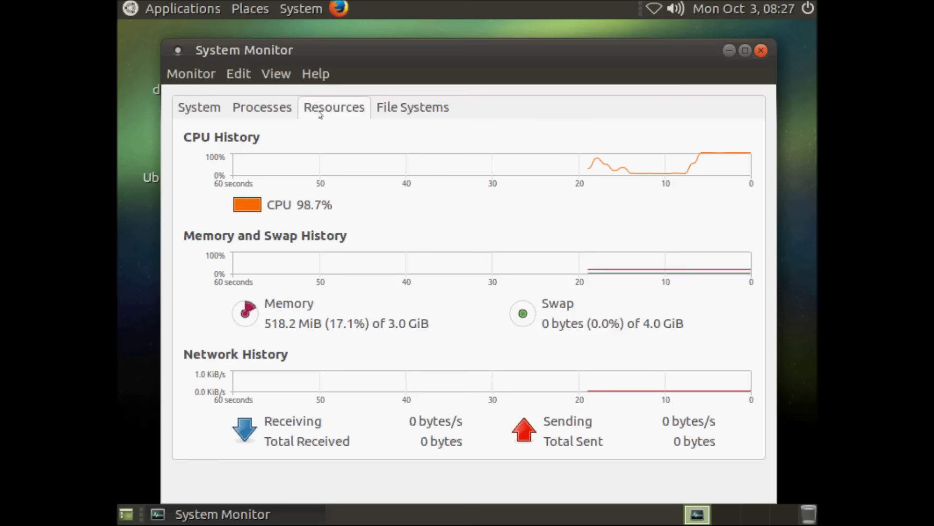
left_click(389, 117)
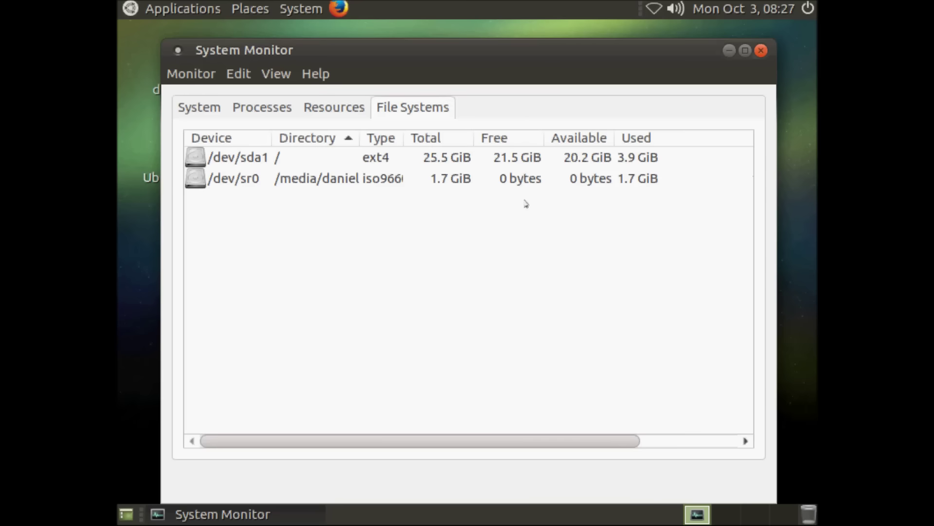
left_click(760, 51)
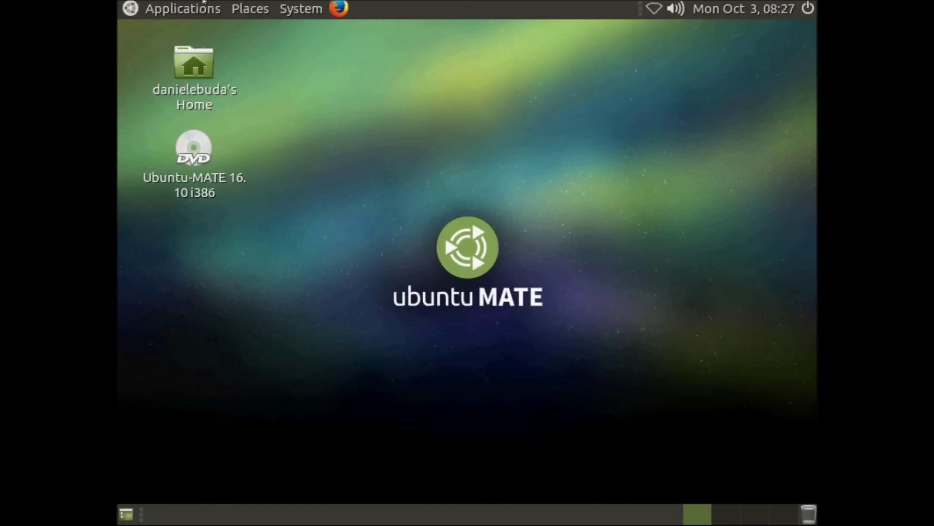
left_click(188, 9)
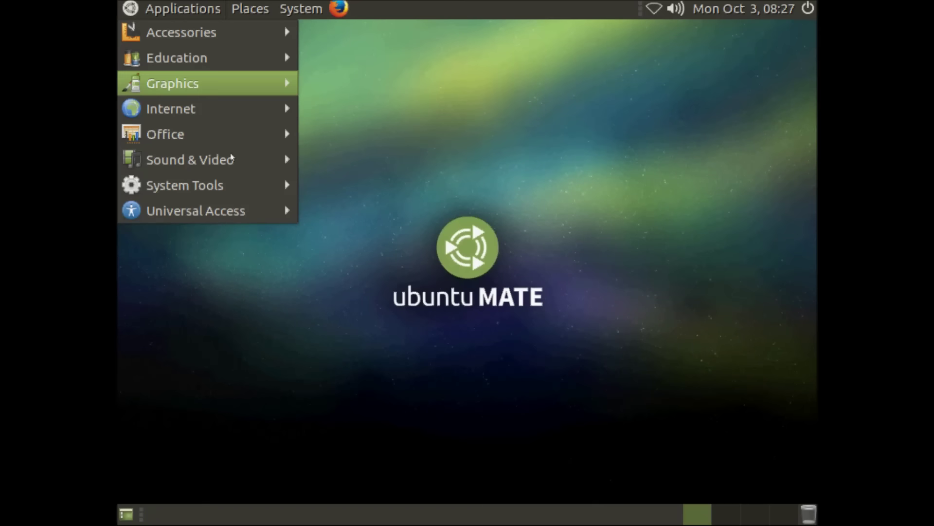
mouse_move(223, 181)
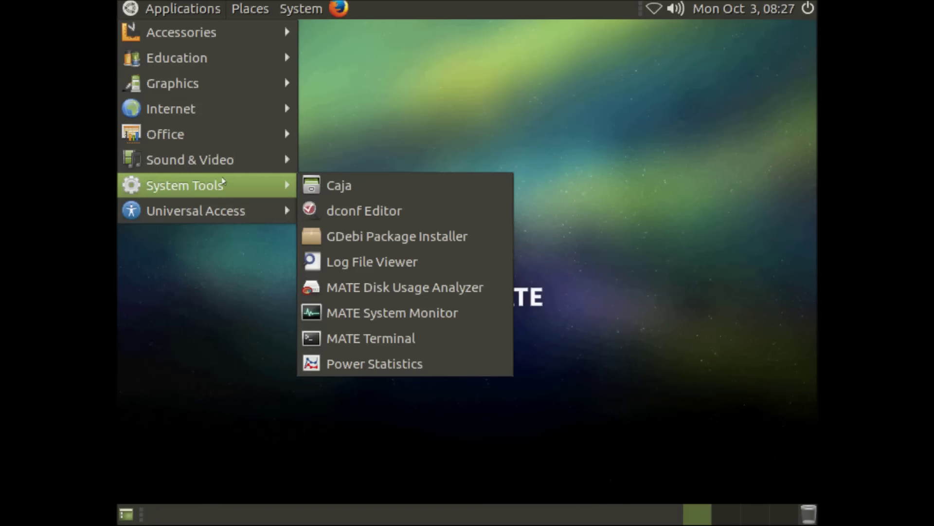
mouse_move(200, 215)
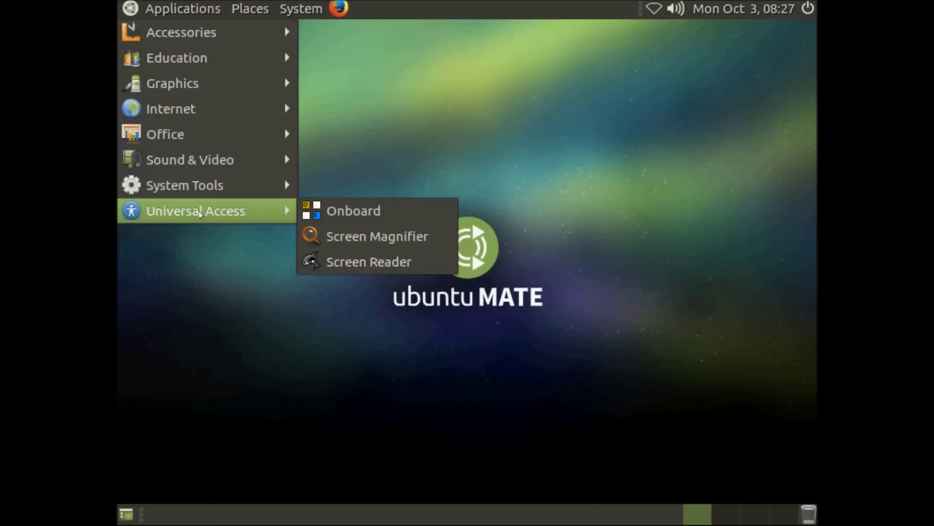
left_click(443, 339)
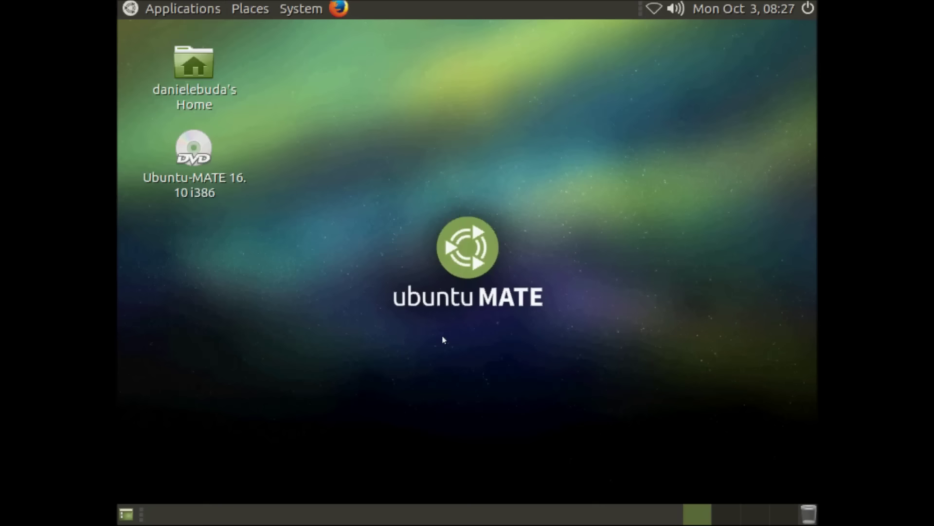
Bring up the 'Shut down this system now?' dialog from the top panel's power icon.
left_click(806, 10)
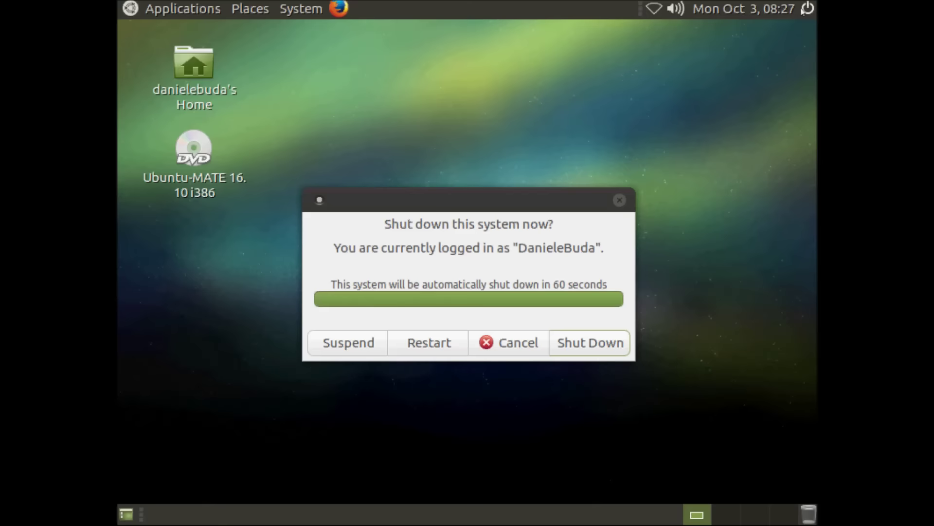